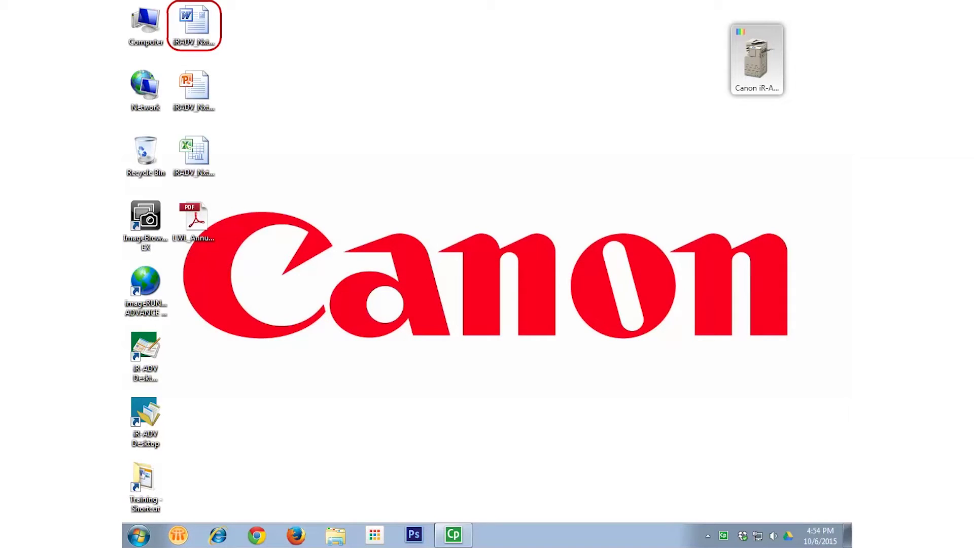
# Step: Open the sample contract .doc in the Canon Editor by dropping it on the shortcut, then show the annotation tools
pyautogui.moveTo(195, 23); pyautogui.dragTo(748, 95)
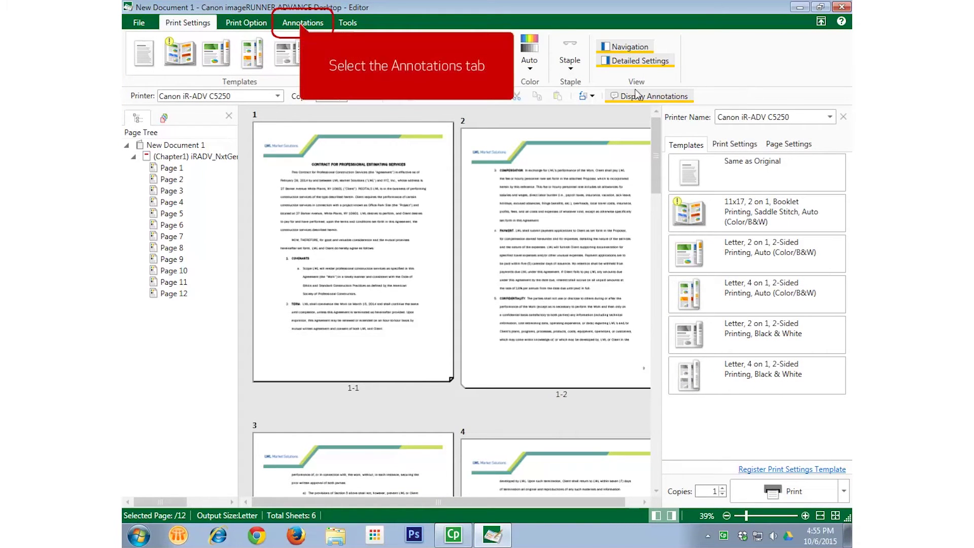
pyautogui.click(301, 23)
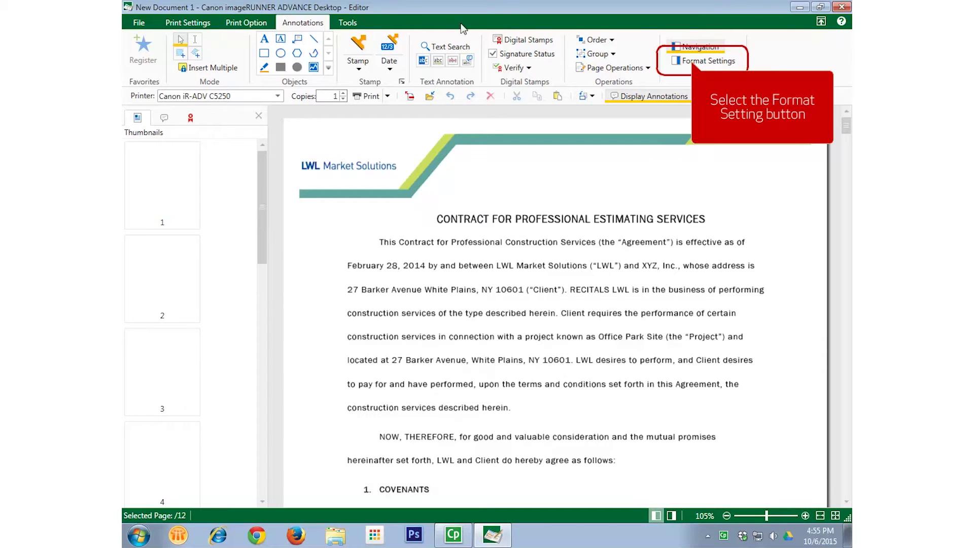
# Step: Open the Format Settings pane and expand its Mode, Objects, Stamp and Text Annotation groups
pyautogui.click(693, 61)
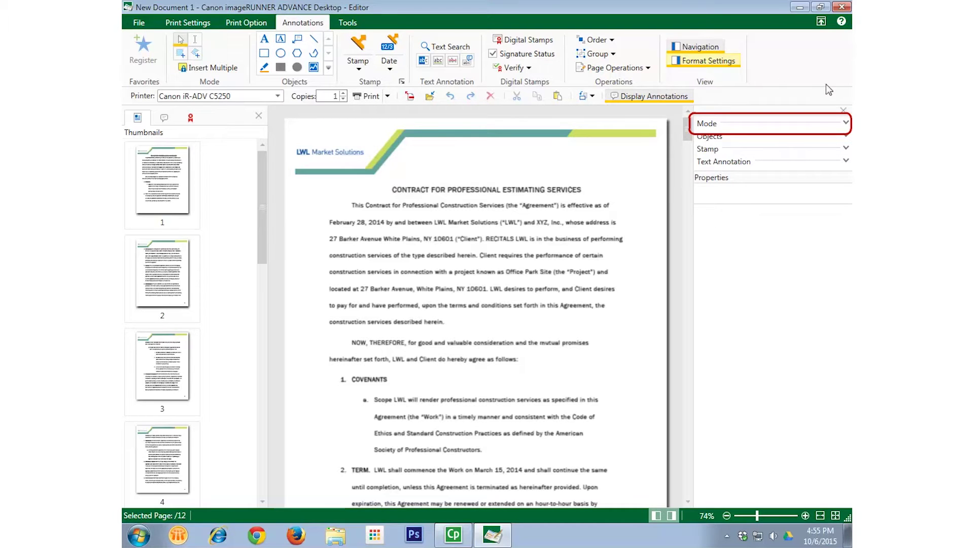
pyautogui.click(846, 123)
pyautogui.click(847, 155)
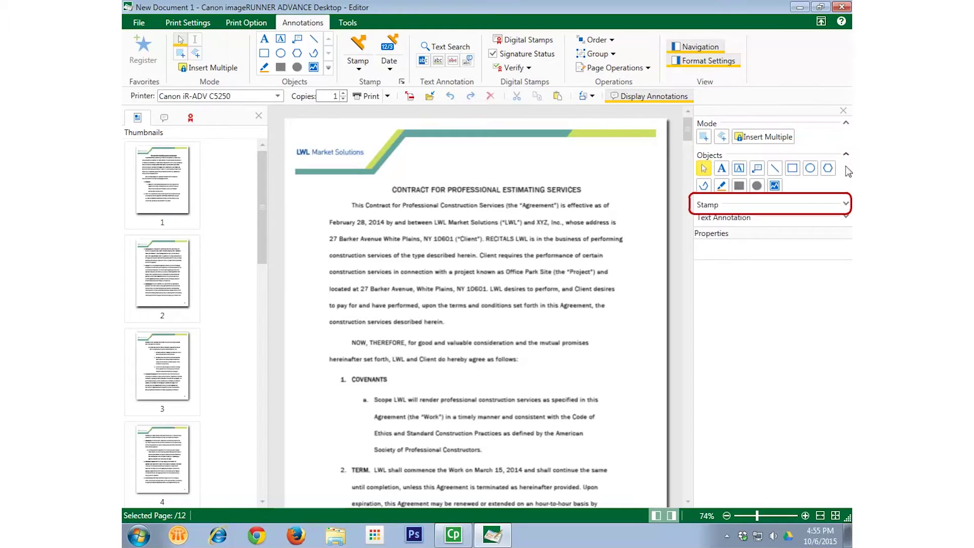
pyautogui.click(846, 207)
pyautogui.click(845, 237)
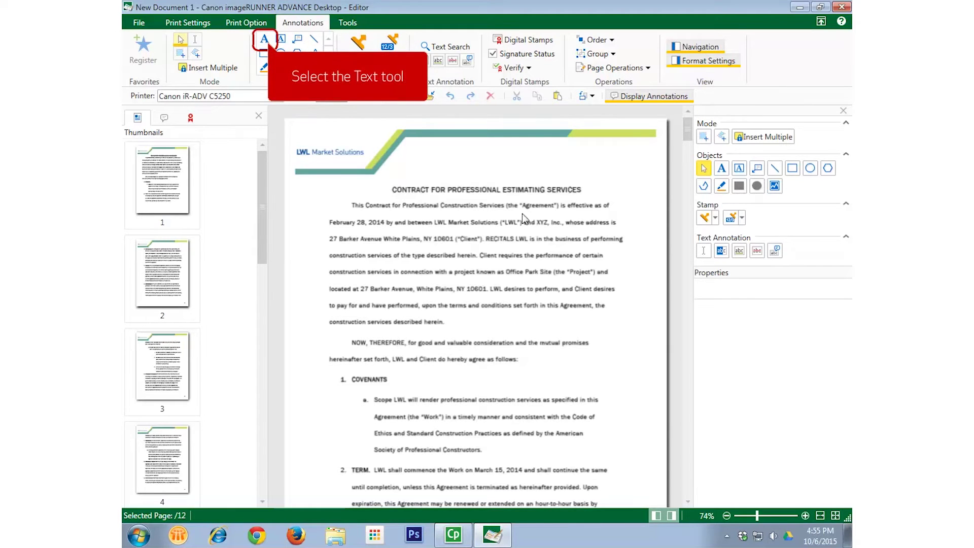
# Step: Add a 'Revised 10/6/15' text note and move it to the page's top-right
pyautogui.click(264, 39)
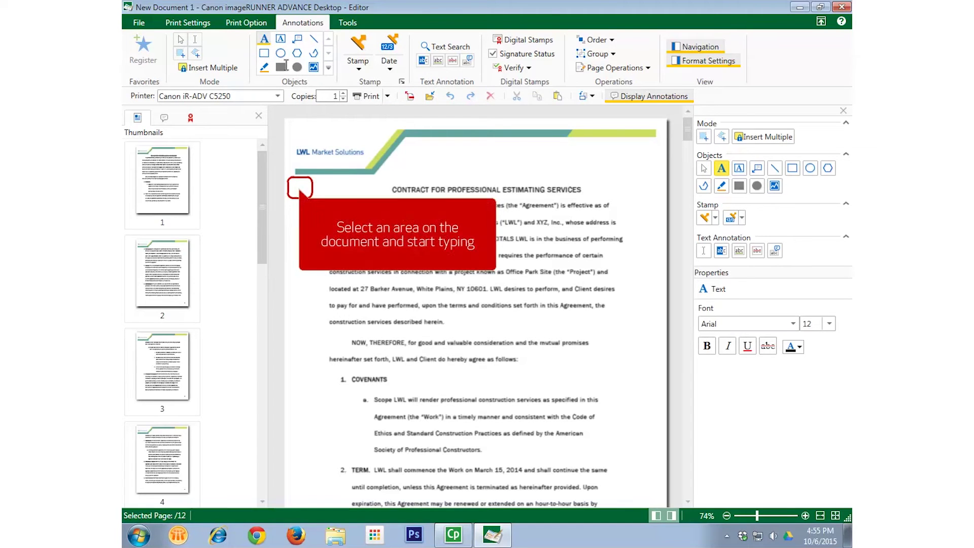
pyautogui.click(299, 192)
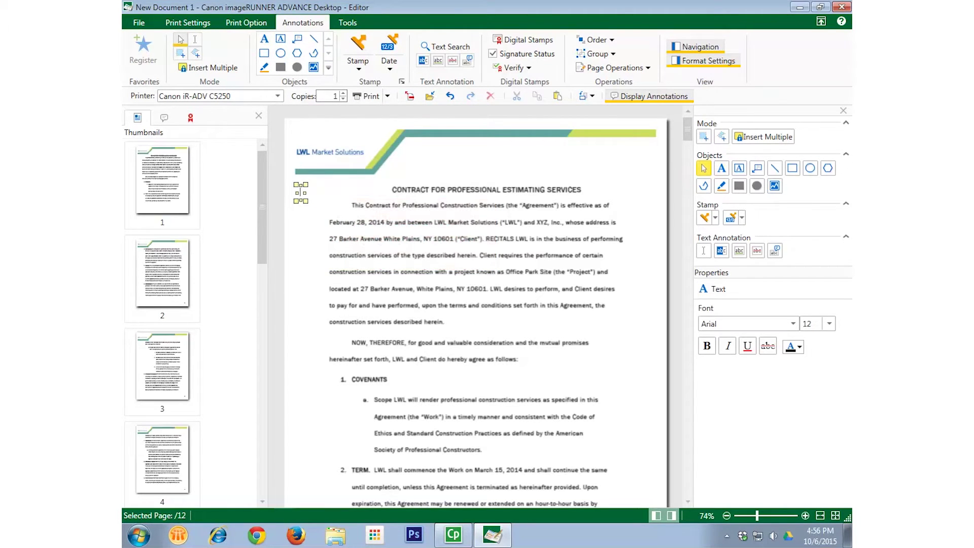
pyautogui.write('Revised 10/6/15')
pyautogui.moveTo(407, 173); pyautogui.dragTo(587, 157)
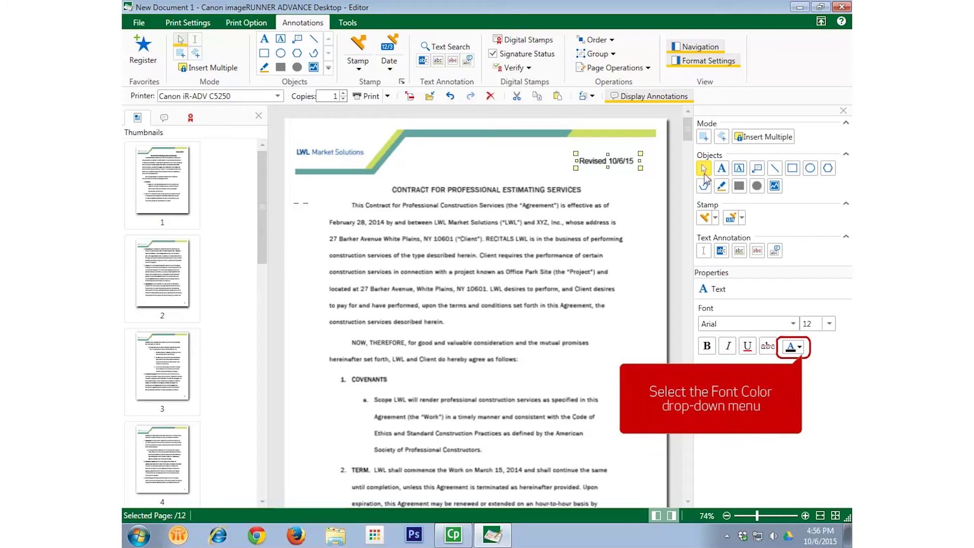
# Step: Format the 'Revised 10/6/15' note blue, bold and underlined
pyautogui.click(790, 346)
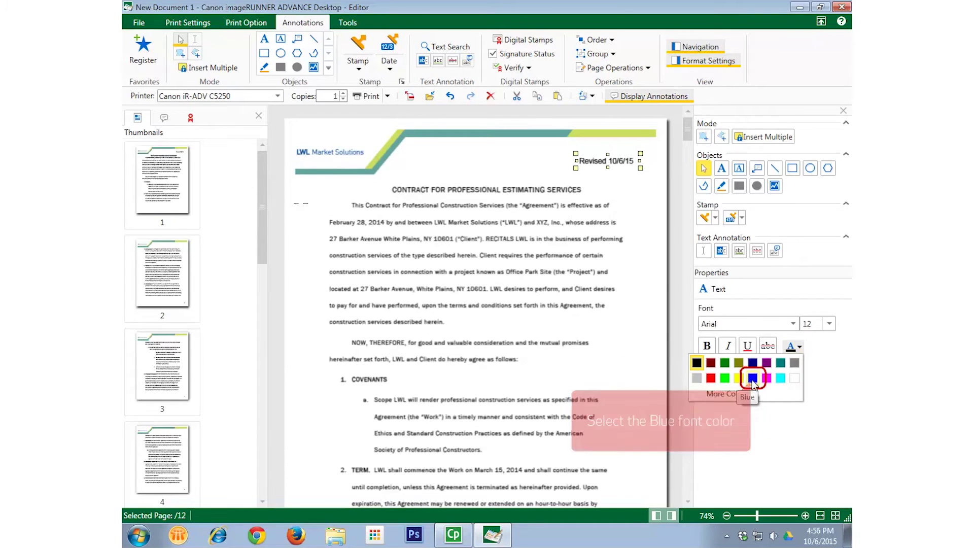
pyautogui.click(753, 377)
pyautogui.click(707, 345)
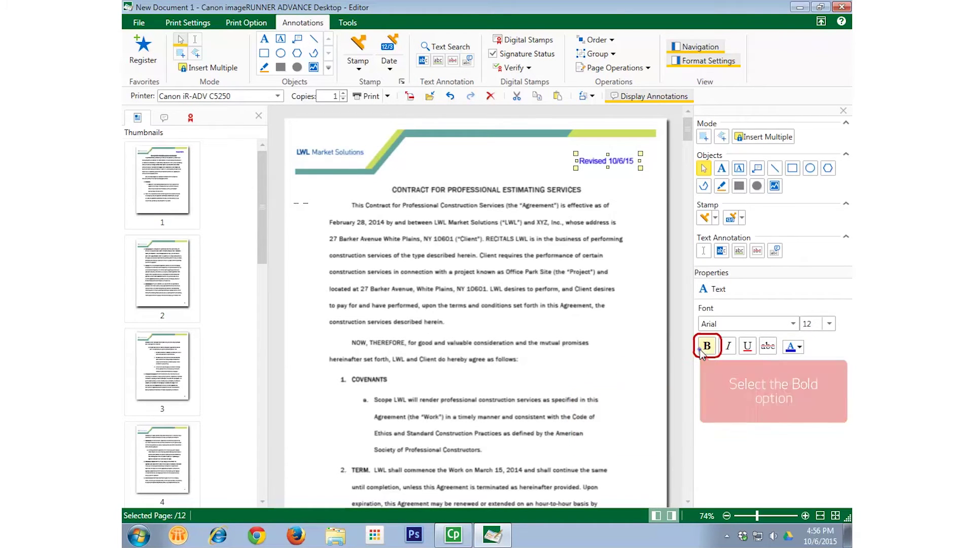
pyautogui.click(746, 349)
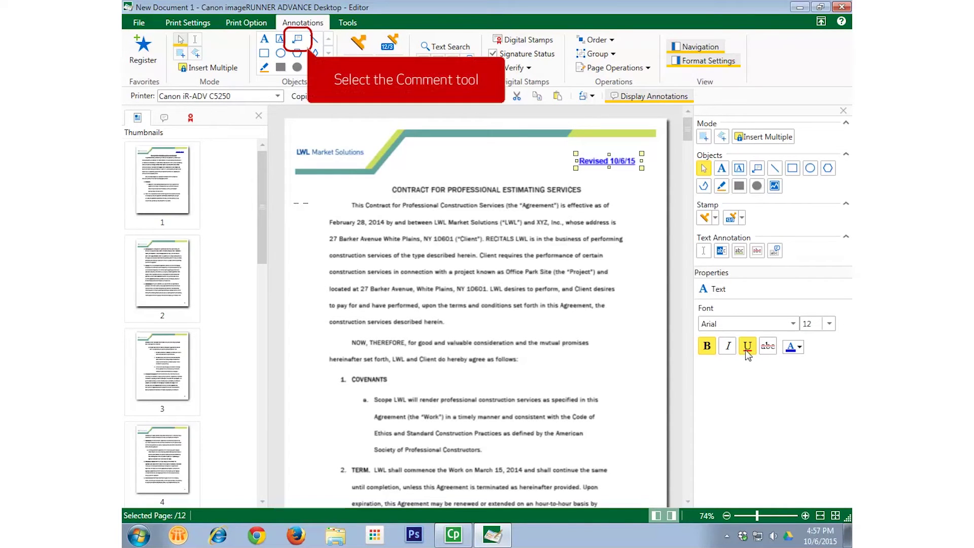
# Step: Comment on the March 15 date: 'This date is a Saturday, change to following Monday.' beside Covenants
pyautogui.click(297, 39)
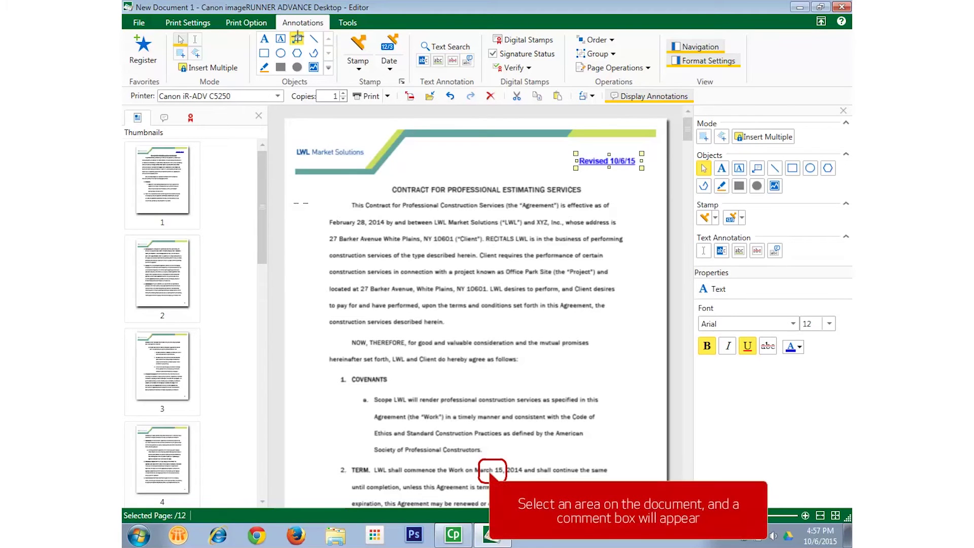
pyautogui.click(490, 470)
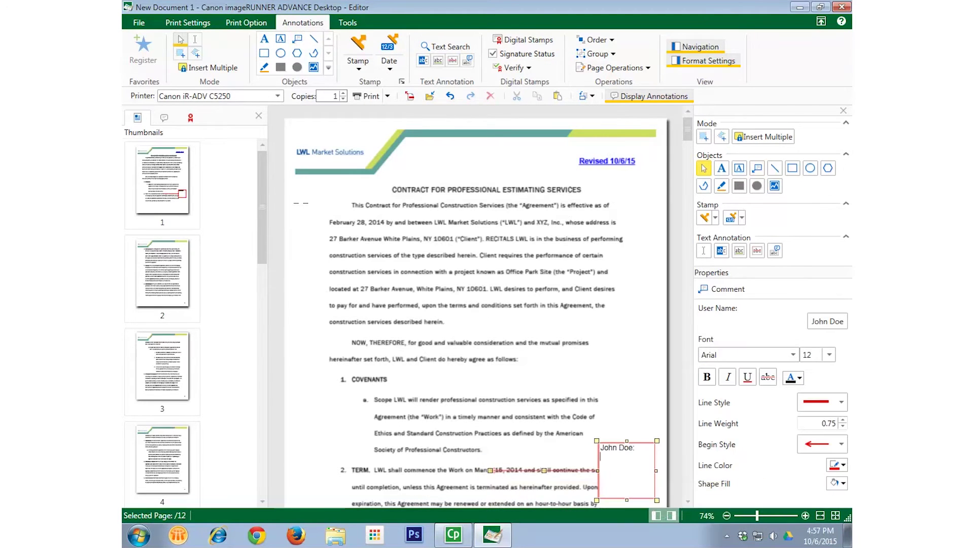
pyautogui.write('This date is a Saturday, change to follow')
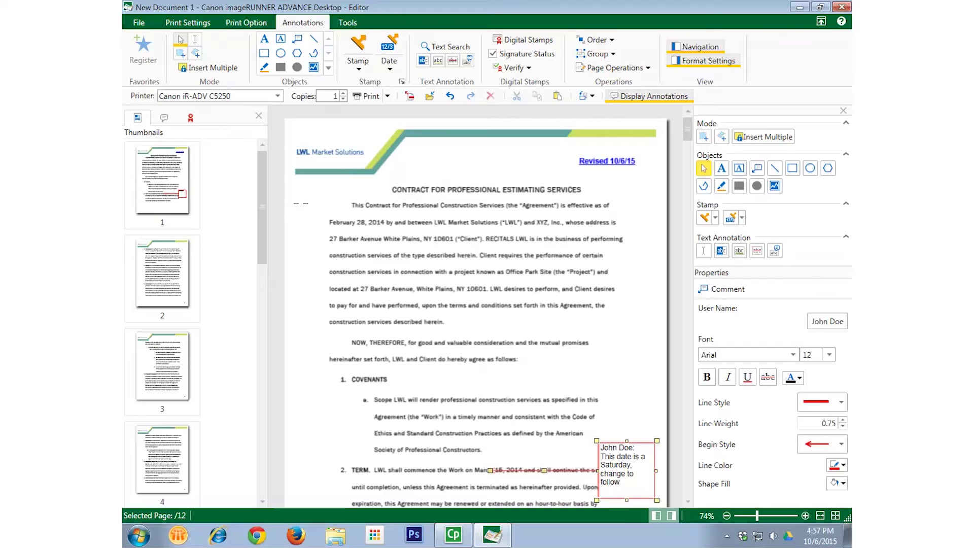
pyautogui.write('ing Monday.')
pyautogui.moveTo(614, 441); pyautogui.dragTo(587, 327)
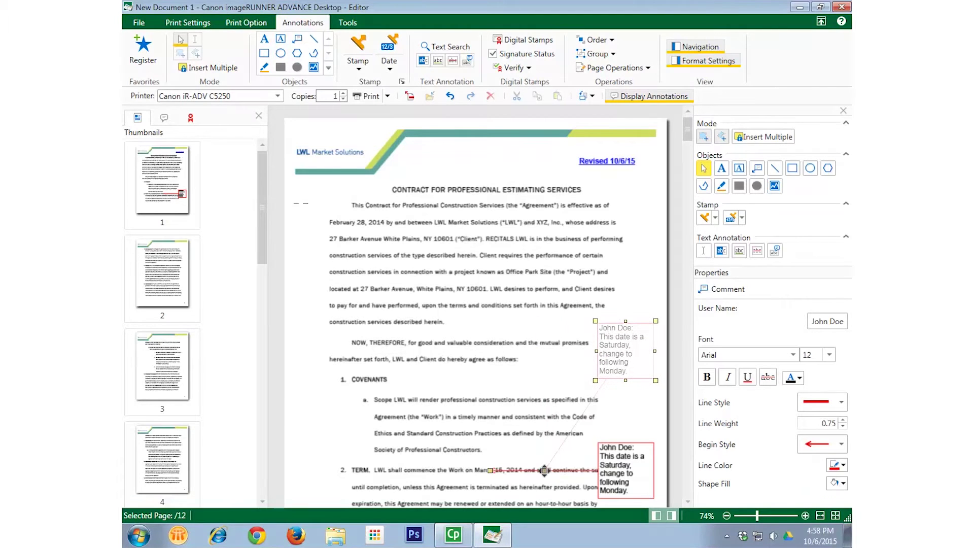
# Step: Bend the comment's leader up and left and give it a Closed Arrow begin style
pyautogui.moveTo(528, 433); pyautogui.dragTo(502, 388)
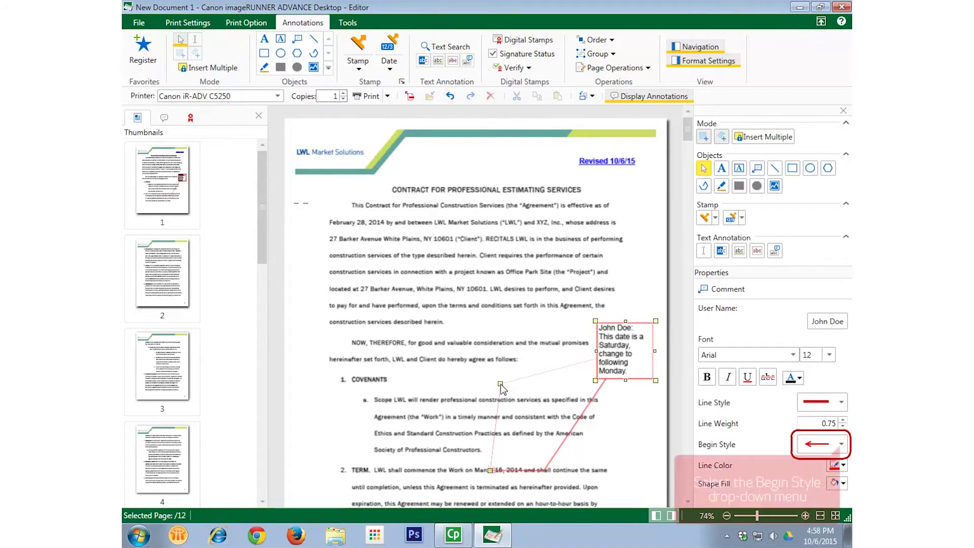
pyautogui.moveTo(502, 388); pyautogui.dragTo(501, 388)
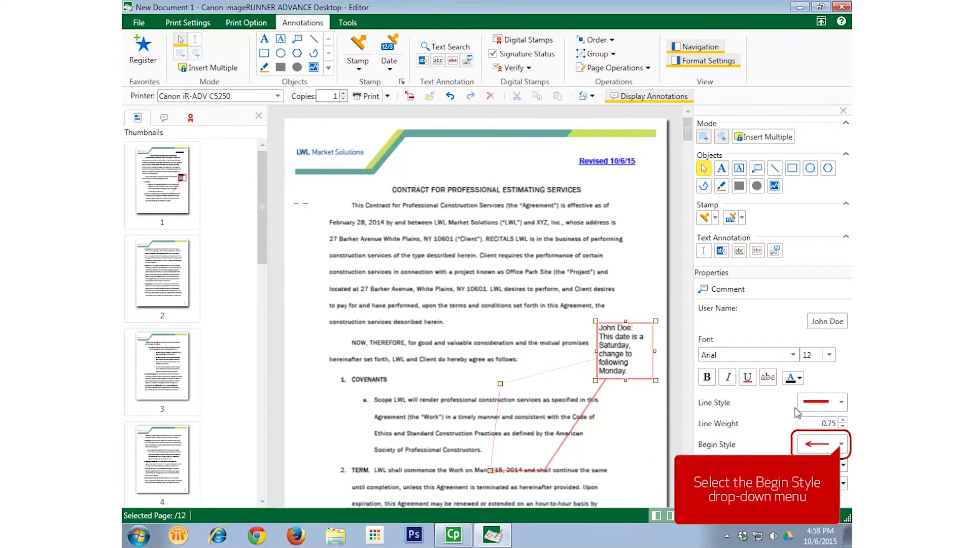
pyautogui.click(841, 445)
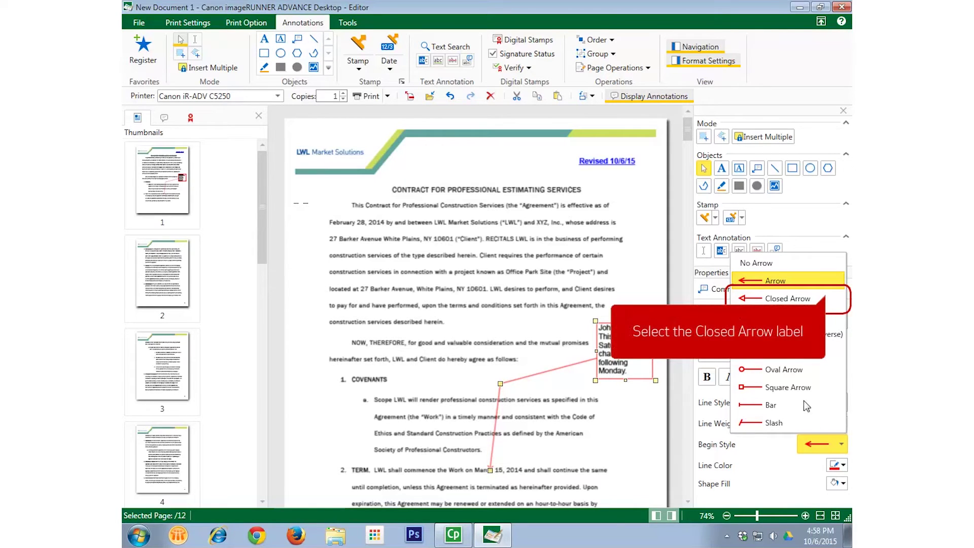
pyautogui.click(794, 301)
pyautogui.moveTo(615, 321); pyautogui.dragTo(609, 314)
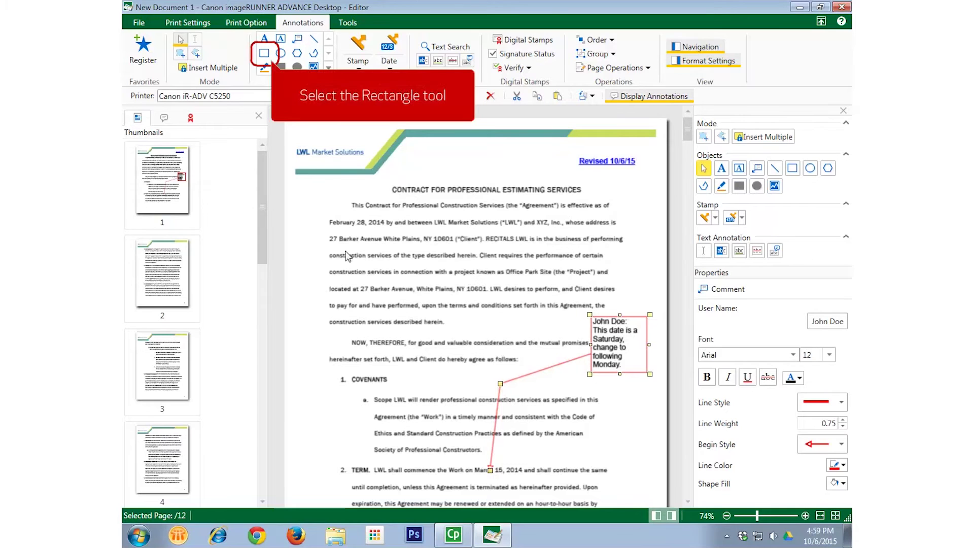
# Step: Draw a rectangle around March 15, 2014 and set its Shape Fill to No Fill
pyautogui.click(265, 54)
pyautogui.moveTo(473, 459)
pyautogui.mouseDown()
pyautogui.moveTo(504, 480)
pyautogui.moveTo(537, 480)
pyautogui.moveTo(522, 478)
pyautogui.mouseUp()
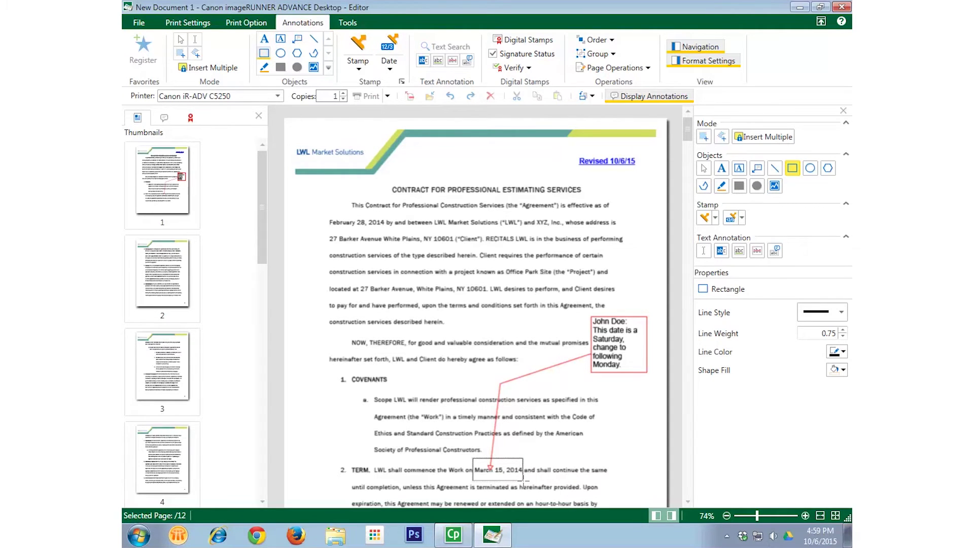
pyautogui.moveTo(522, 478); pyautogui.dragTo(523, 480)
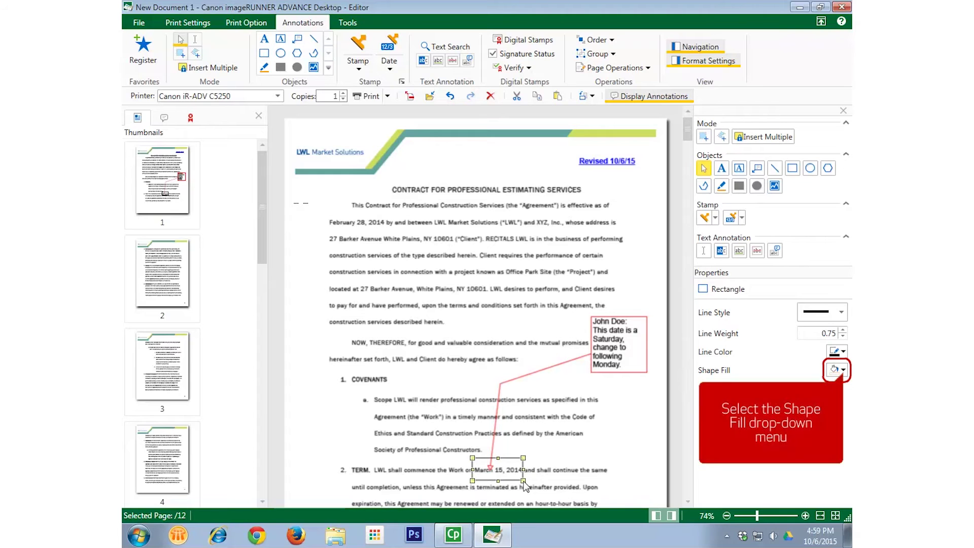
pyautogui.click(838, 369)
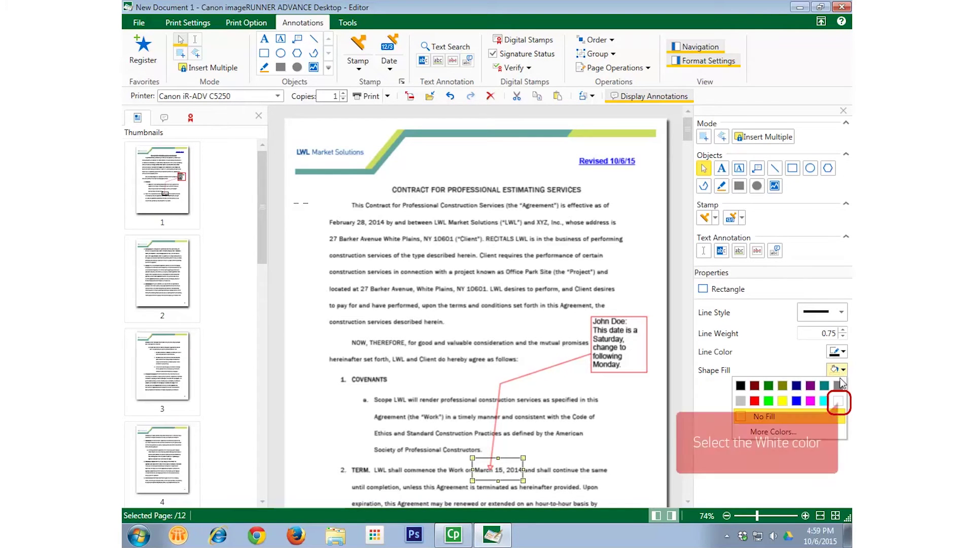
pyautogui.click(838, 401)
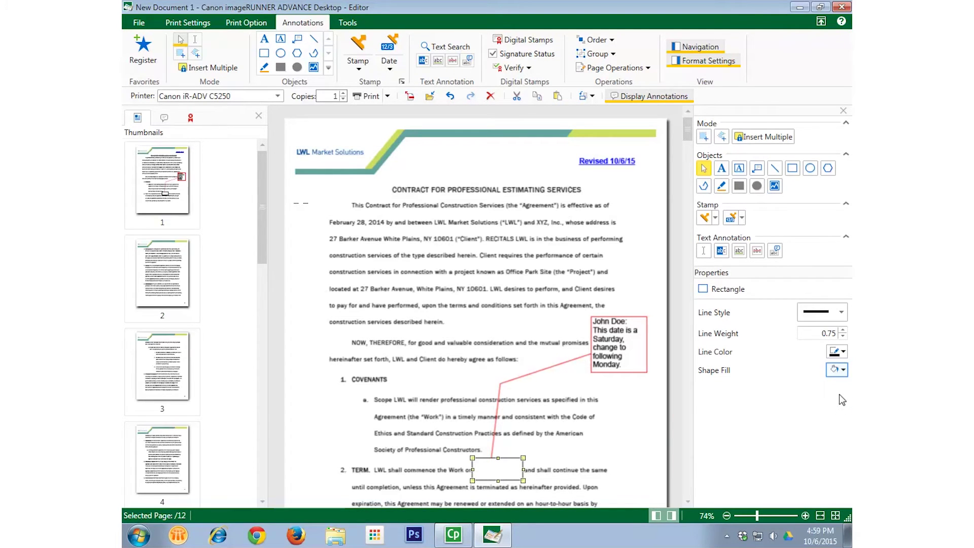
pyautogui.click(839, 372)
pyautogui.click(744, 415)
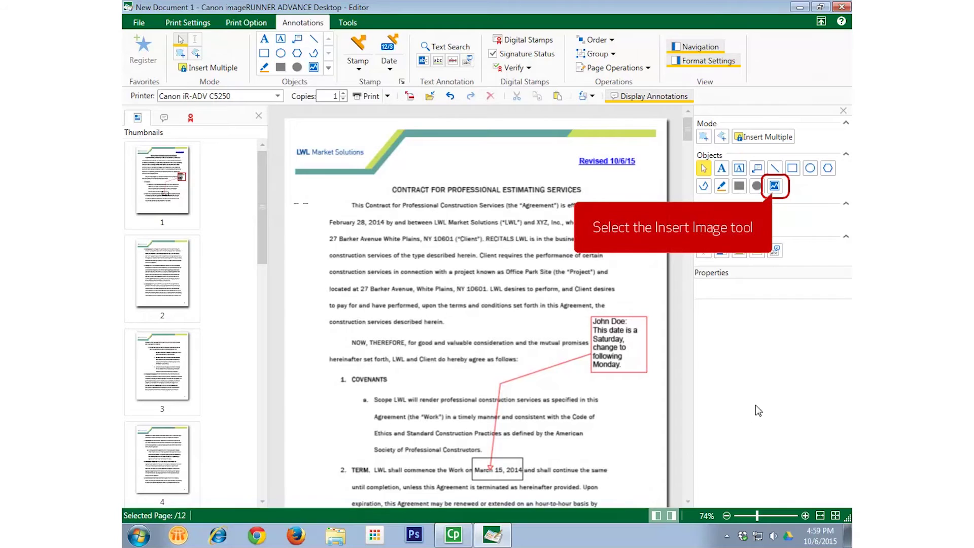
# Step: Insert Small-Bang2.png and place it in the left margin beside the TERM heading
pyautogui.click(774, 186)
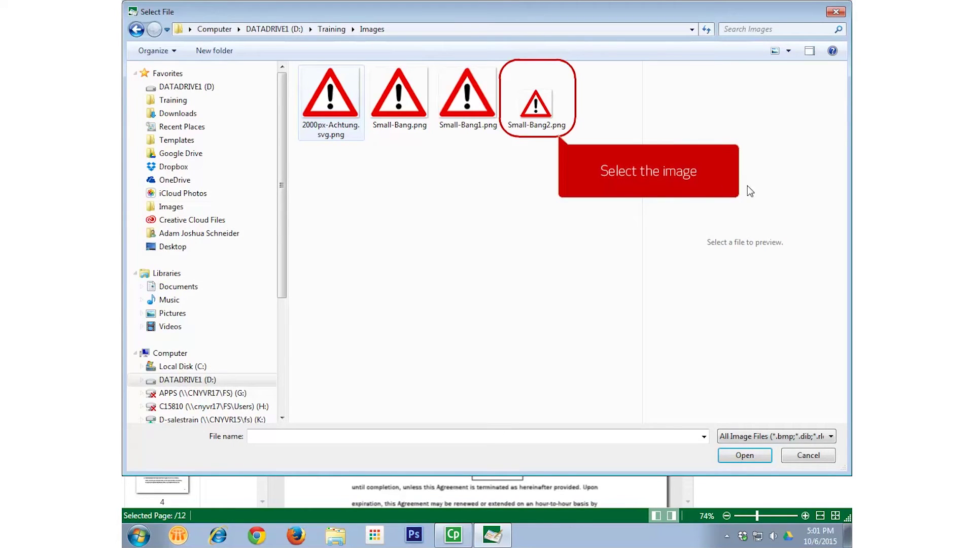
pyautogui.click(539, 111)
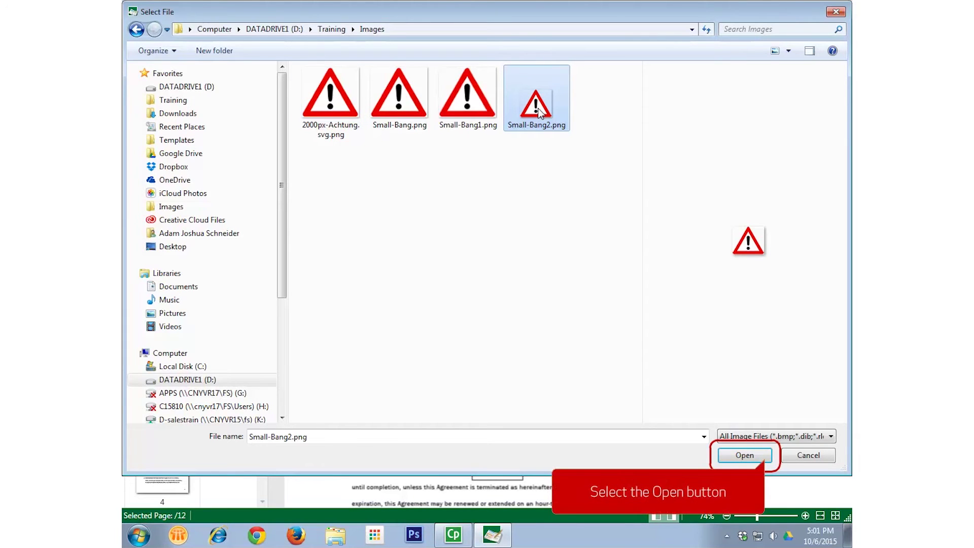
pyautogui.click(743, 455)
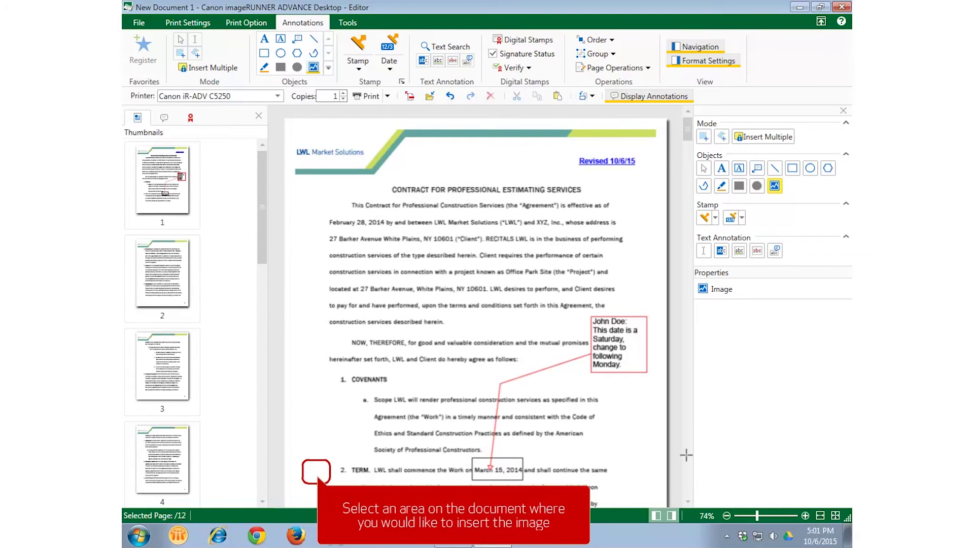
pyautogui.click(316, 471)
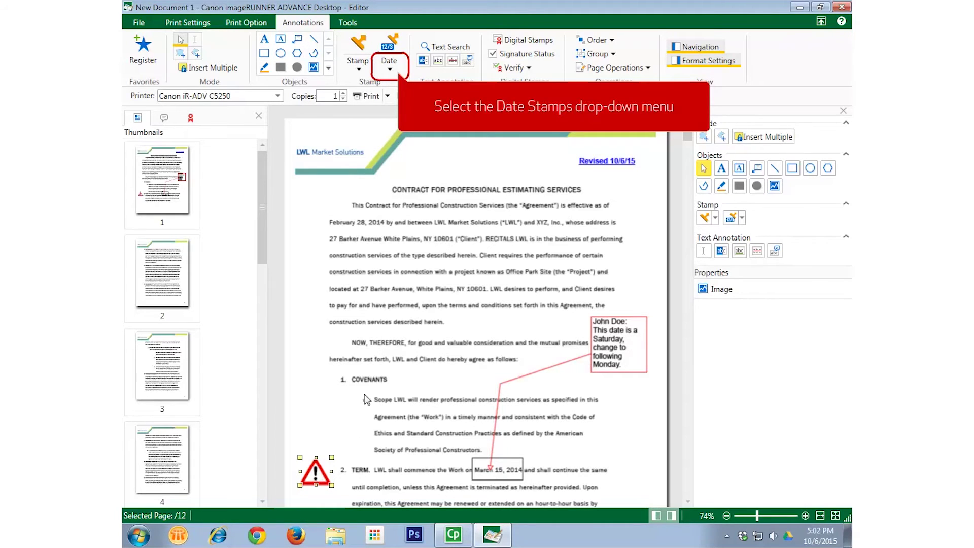
# Step: Place a 10/6/2015 date stamp at the top centre of the page and colour it red
pyautogui.click(384, 66)
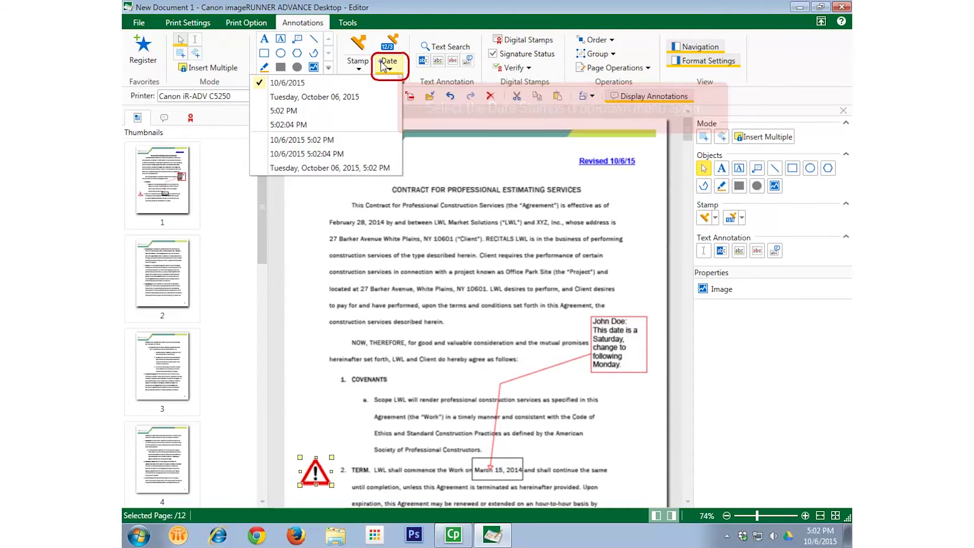
pyautogui.click(391, 48)
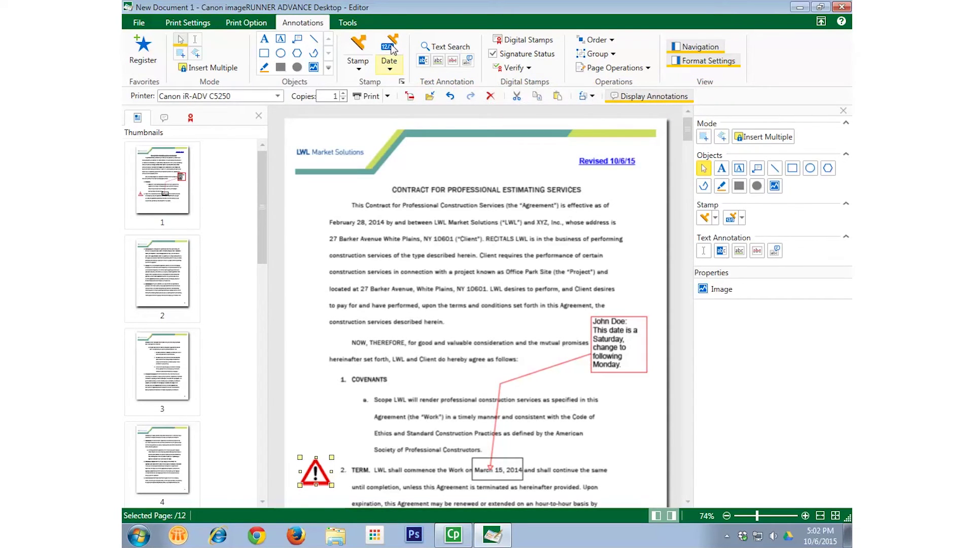
pyautogui.click(391, 48)
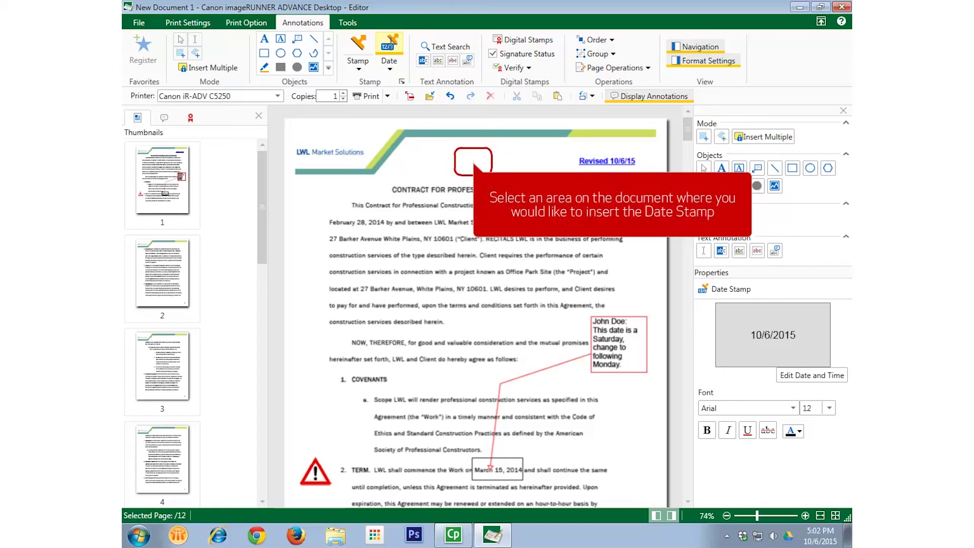
pyautogui.click(473, 161)
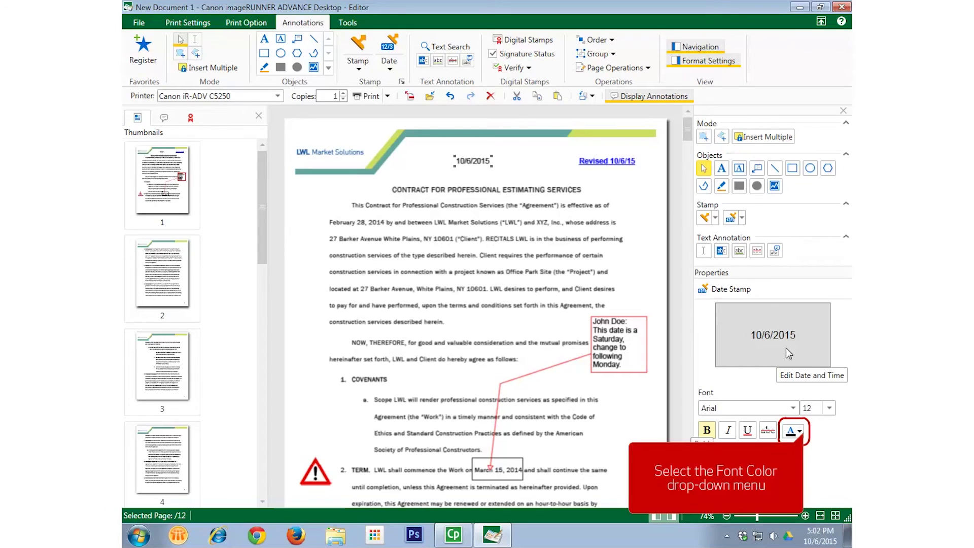
pyautogui.click(800, 431)
pyautogui.click(712, 462)
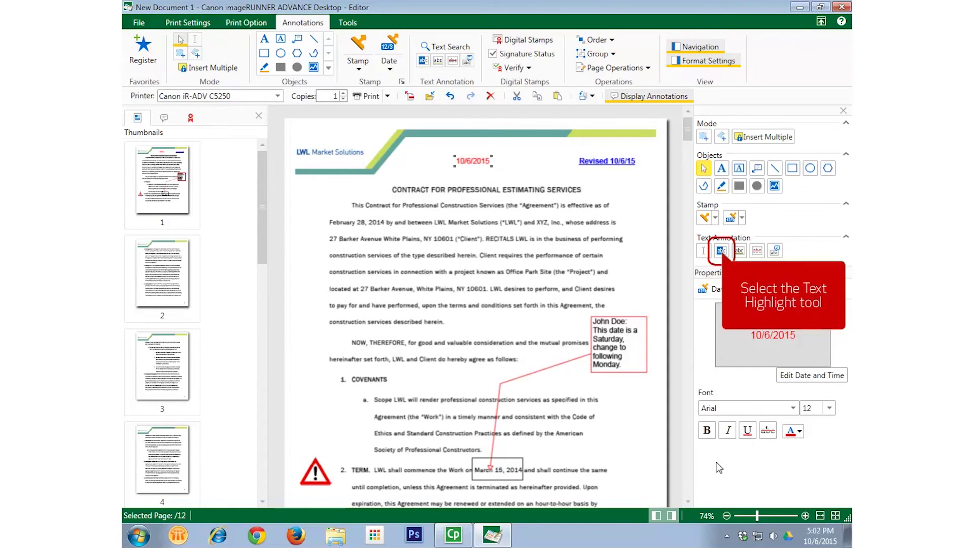
# Step: Highlight the project address in the opening paragraph and set the highlight colour to green
pyautogui.click(721, 250)
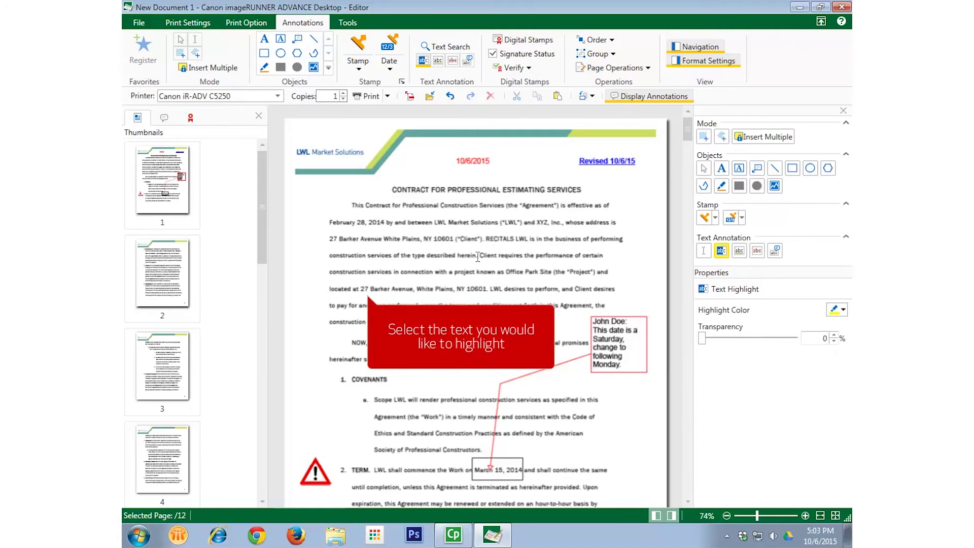
pyautogui.moveTo(361, 289); pyautogui.dragTo(488, 293)
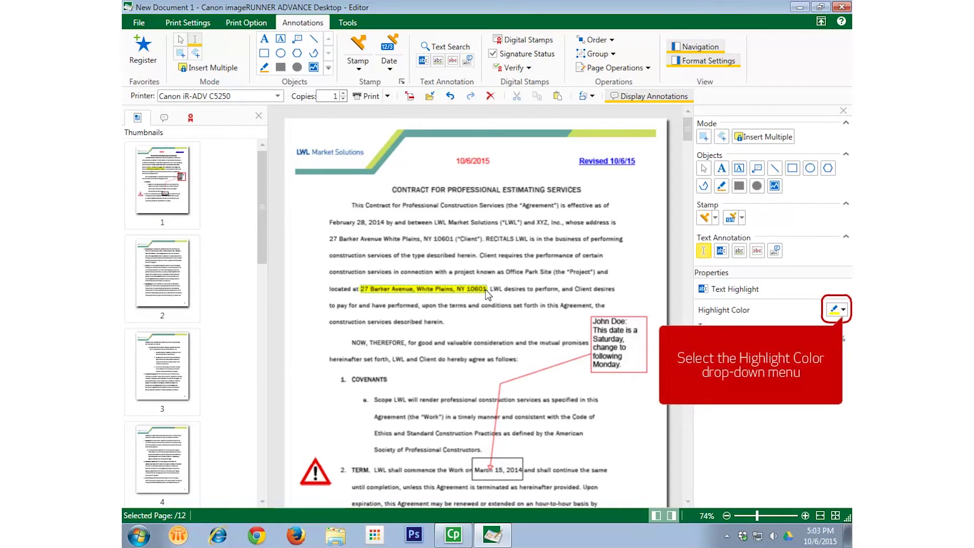
pyautogui.click(843, 310)
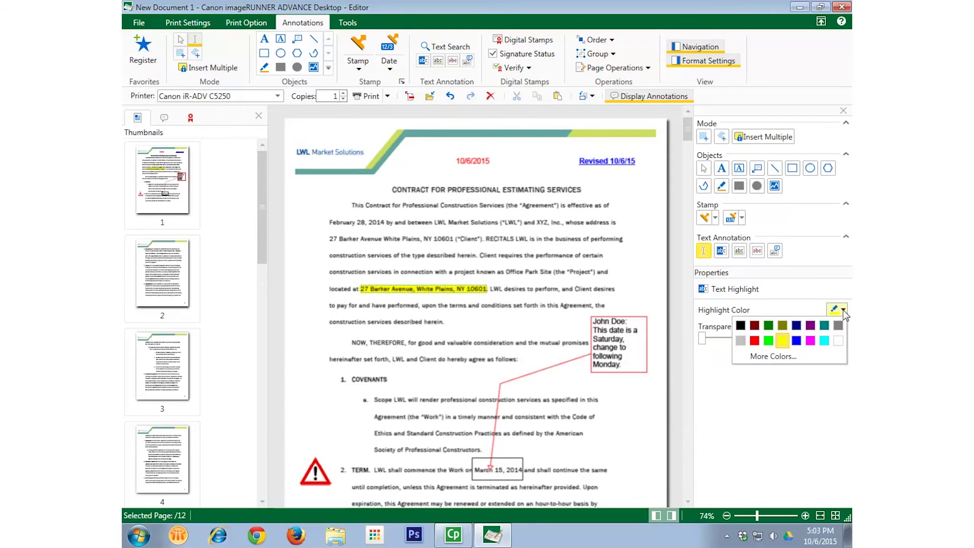
pyautogui.click(770, 340)
pyautogui.click(567, 224)
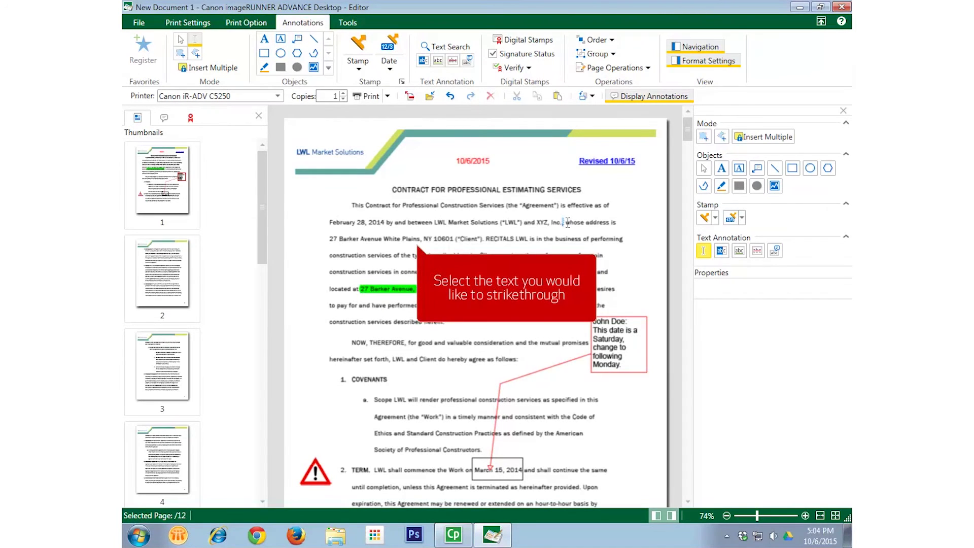
# Step: Strike through 'whose address is' and the client's address following 'Inc.'
pyautogui.moveTo(567, 223); pyautogui.dragTo(455, 243)
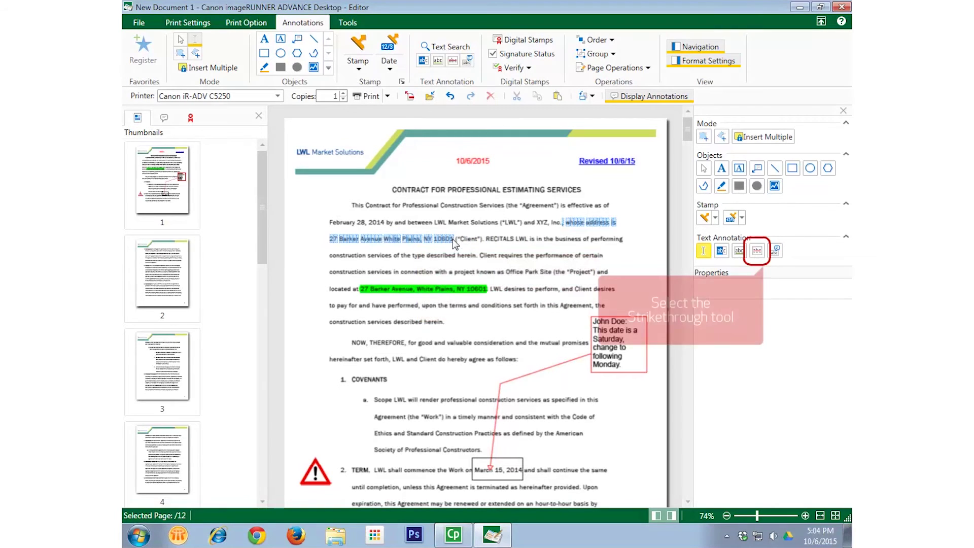
pyautogui.click(757, 250)
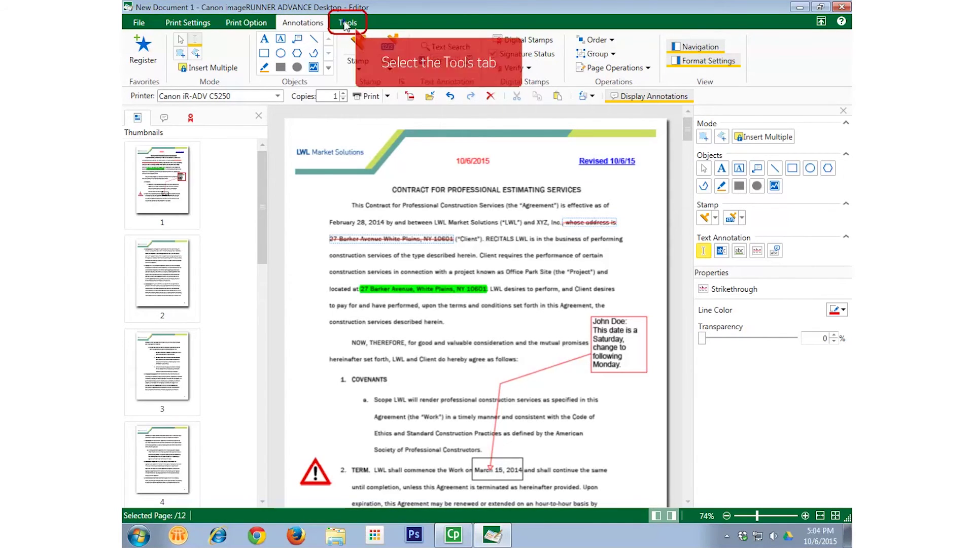
# Step: Mark both lines of the RECITALS sentence for redaction, apply them permanently, and exit Redaction
pyautogui.click(347, 22)
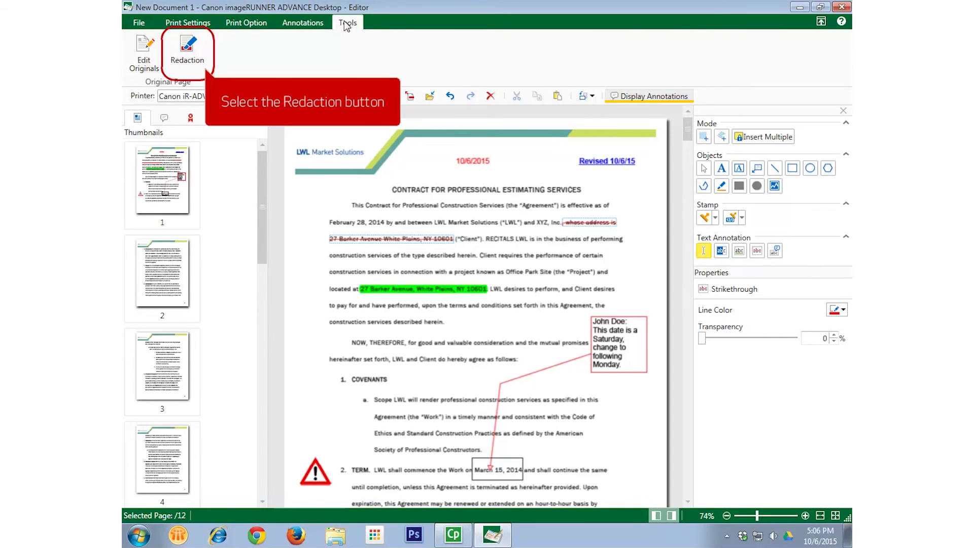
pyautogui.click(183, 47)
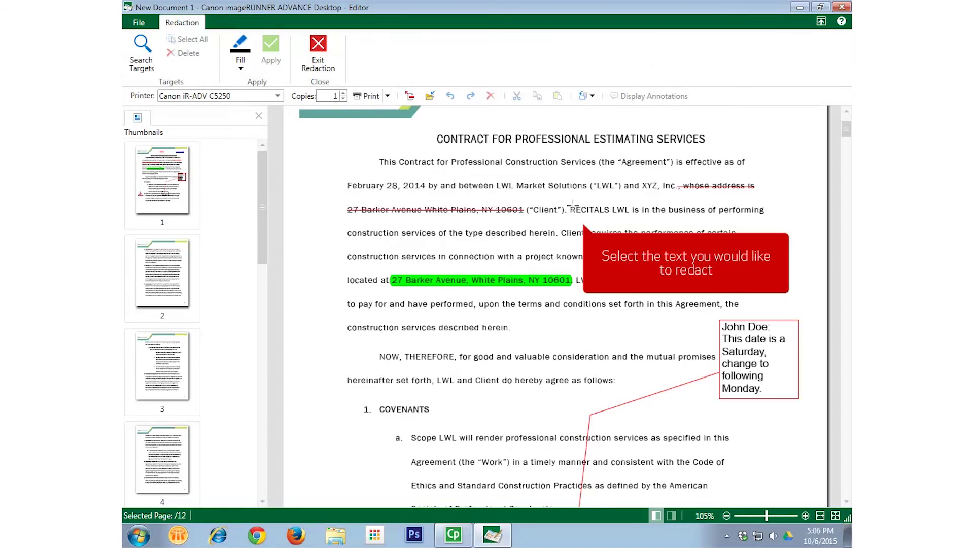
pyautogui.moveTo(571, 205); pyautogui.dragTo(769, 219)
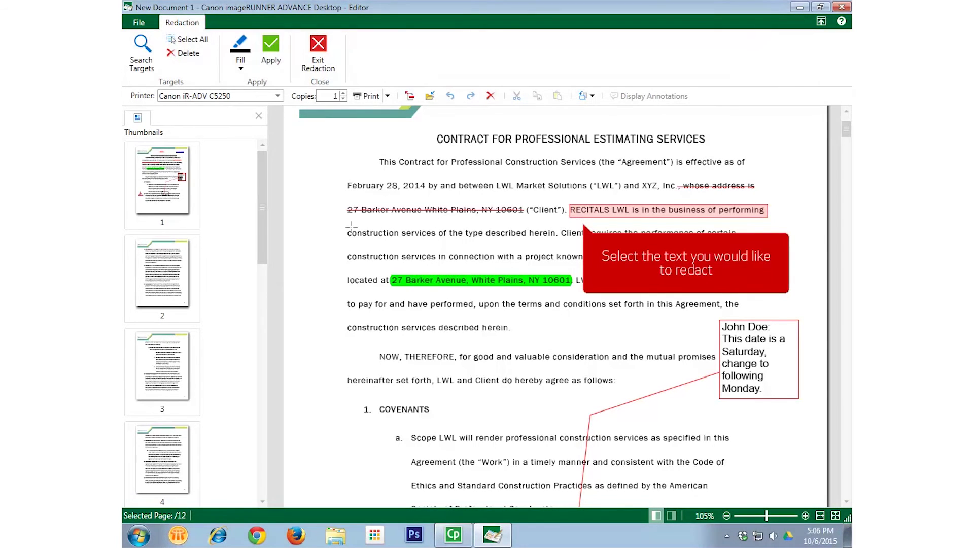
pyautogui.moveTo(345, 227); pyautogui.dragTo(561, 245)
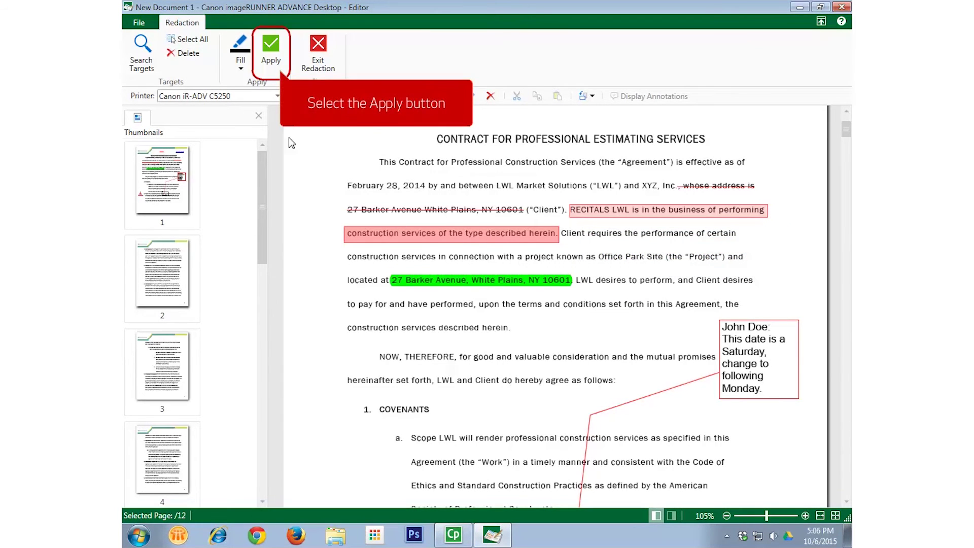
pyautogui.click(269, 47)
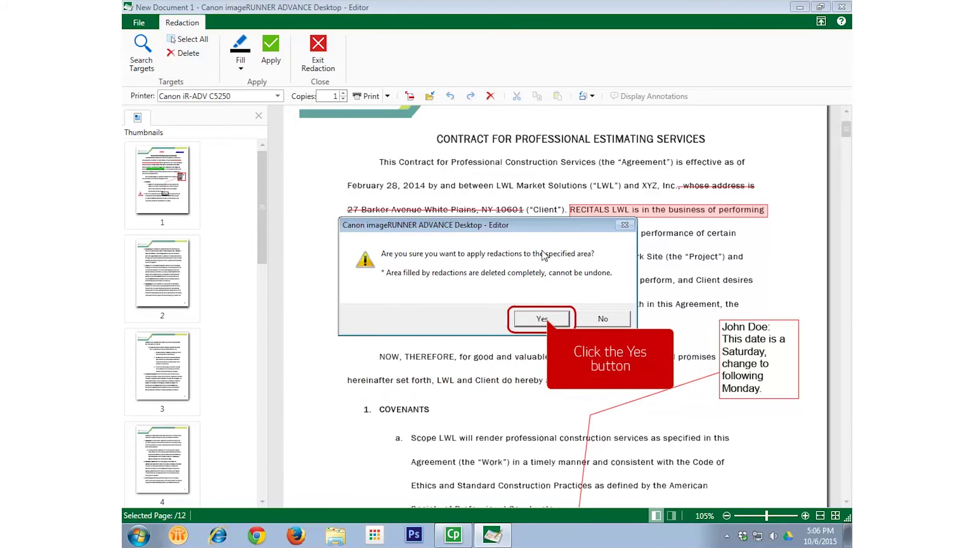
pyautogui.click(547, 318)
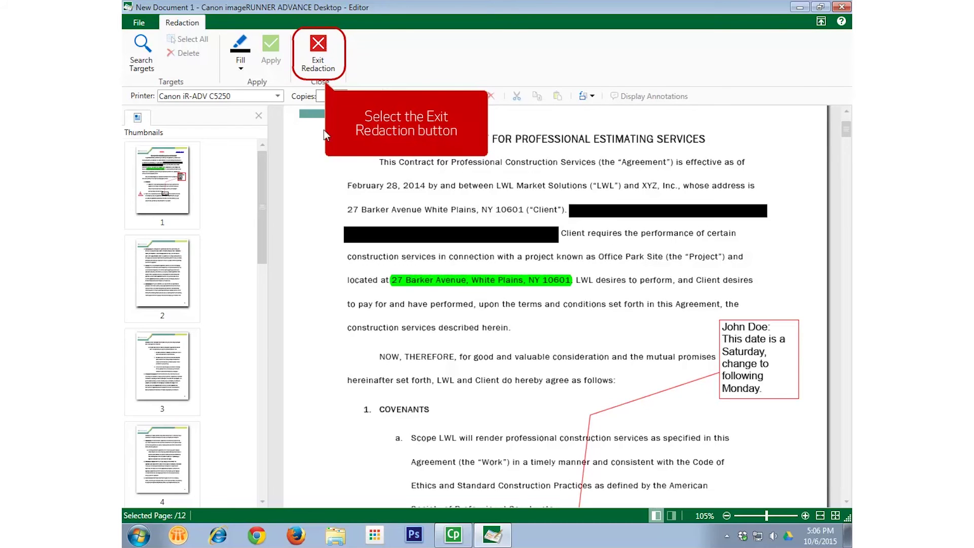
pyautogui.click(318, 51)
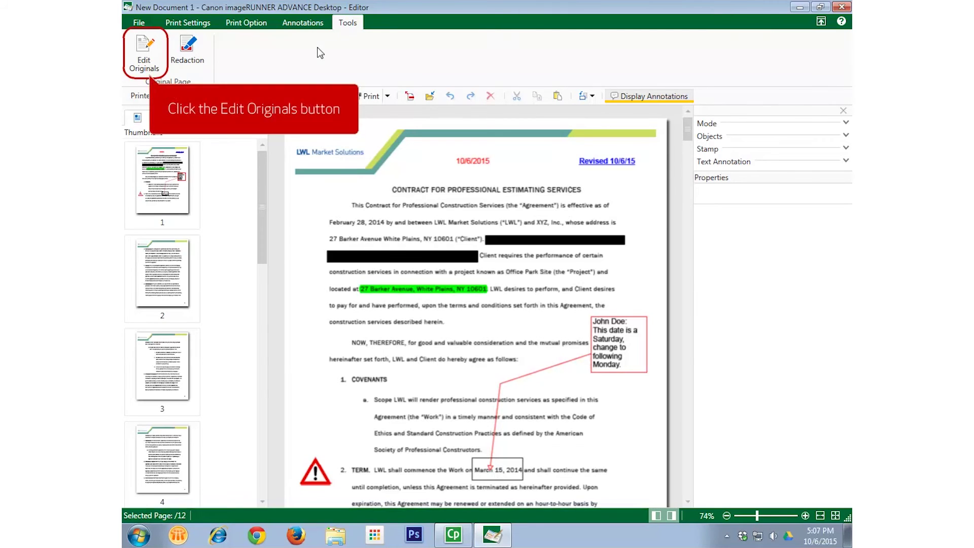
# Step: Delete ', THEREFORE' from the original 'NOW, THEREFORE' line and exit Edit Originals
pyautogui.click(138, 53)
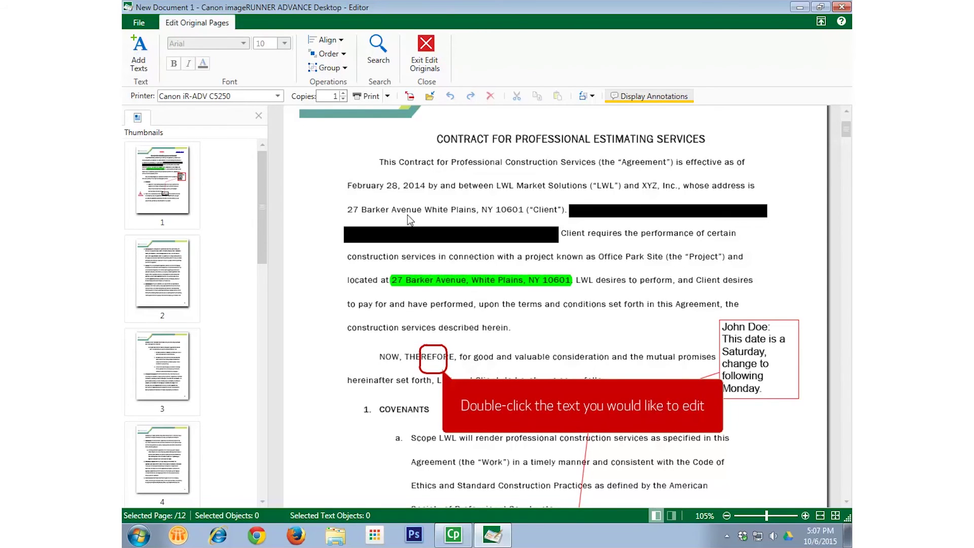
pyautogui.doubleClick(431, 357)
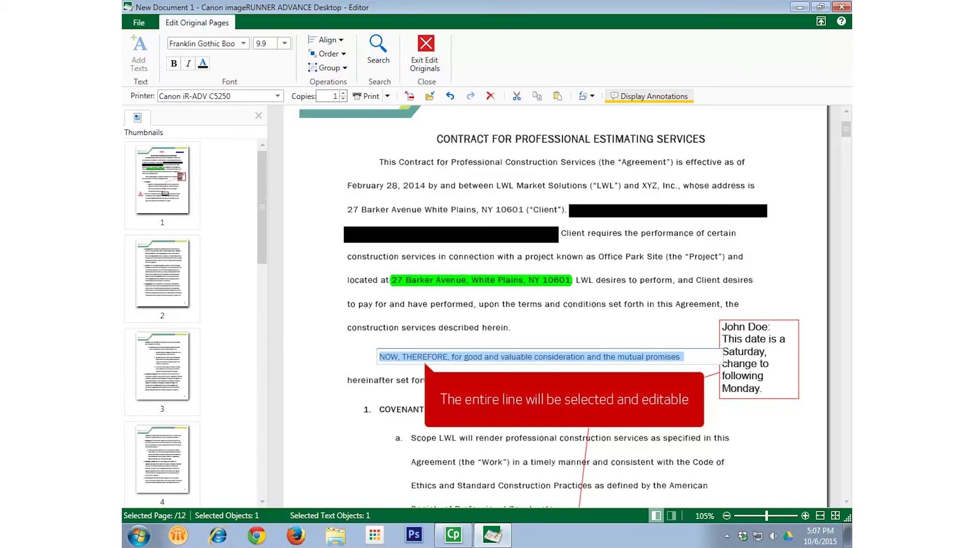
pyautogui.click(430, 358)
pyautogui.press('BackSpace')
pyautogui.press('BackSpace')
pyautogui.press('BackSpace')
pyautogui.press('BackSpace')
pyautogui.press('BackSpace')
pyautogui.press('BackSpace')
pyautogui.press('BackSpace')
pyautogui.press('BackSpace')
pyautogui.press('BackSpace')
pyautogui.press('BackSpace')
pyautogui.press('BackSpace')
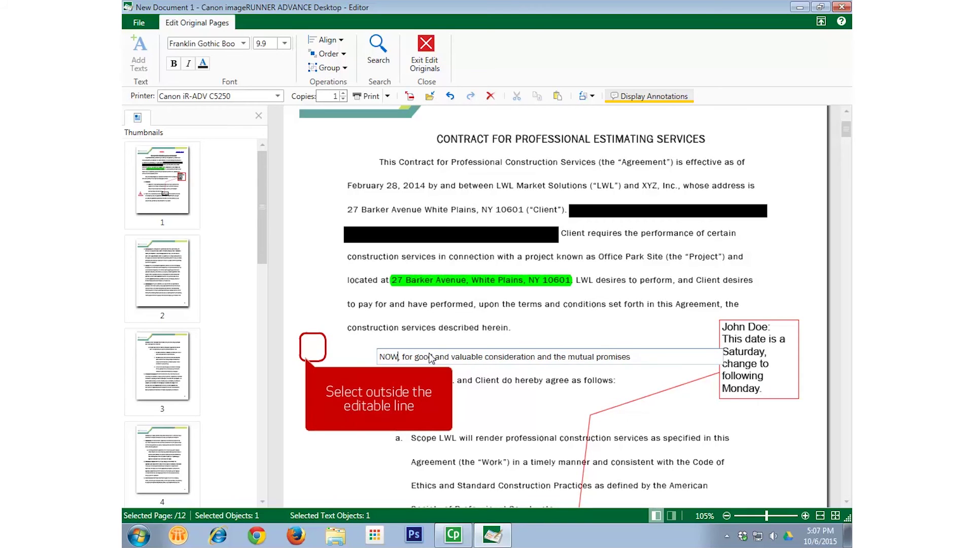
pyautogui.click(311, 344)
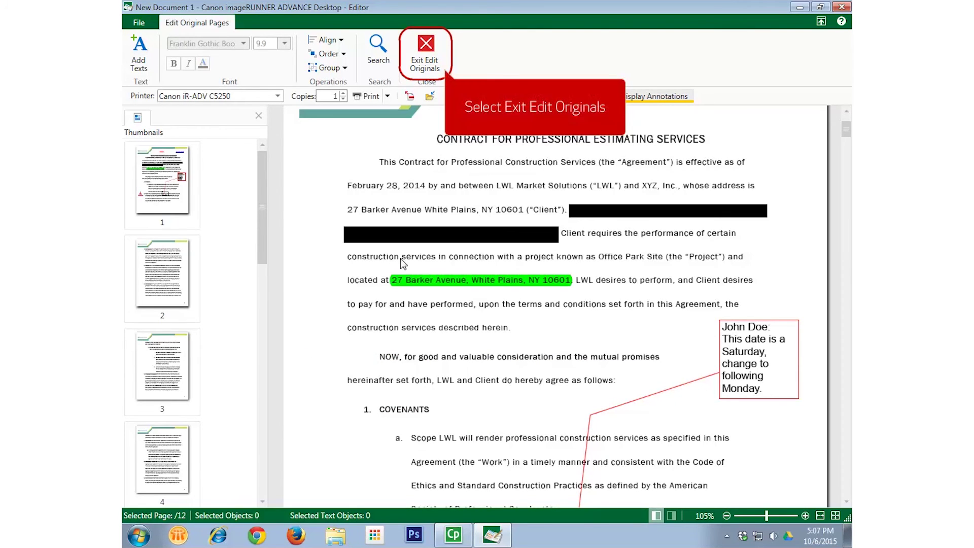
pyautogui.click(425, 49)
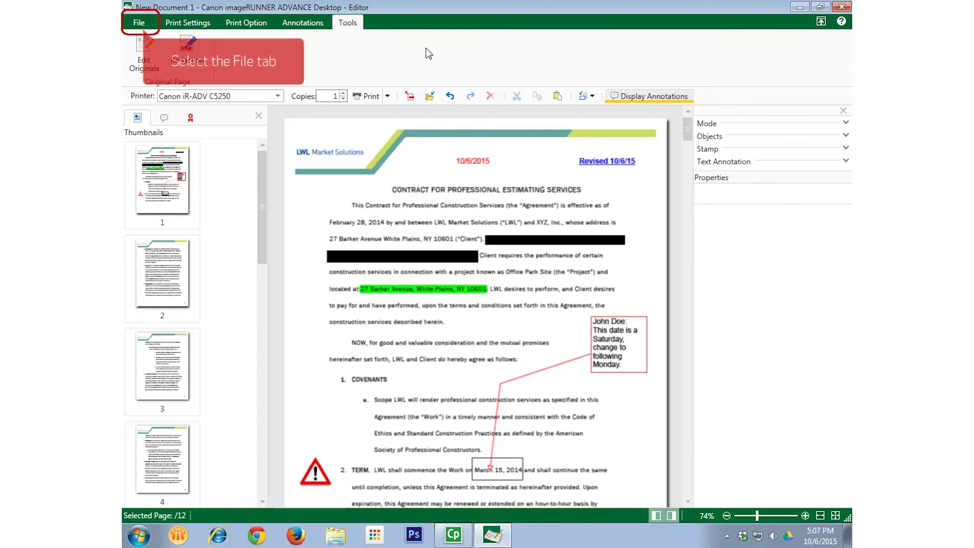
# Step: Save the annotated contract to the Desktop library as iRADV_NxtGen_DemoSample_Contract.iwb
pyautogui.click(137, 24)
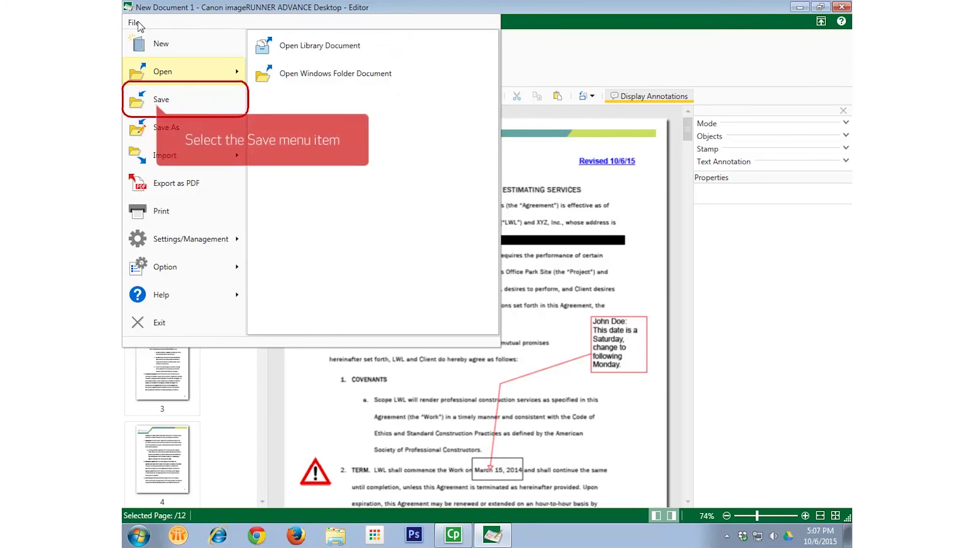
pyautogui.click(158, 102)
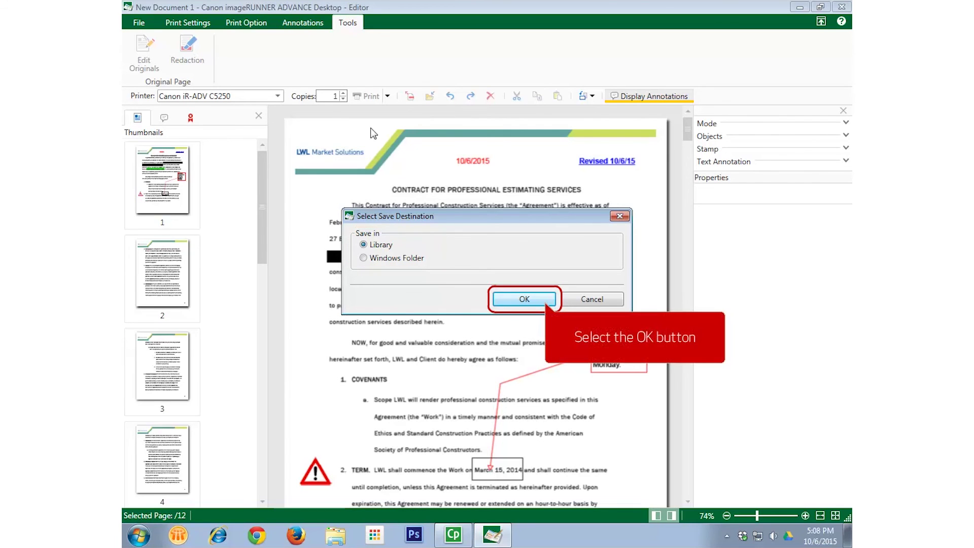
pyautogui.click(524, 299)
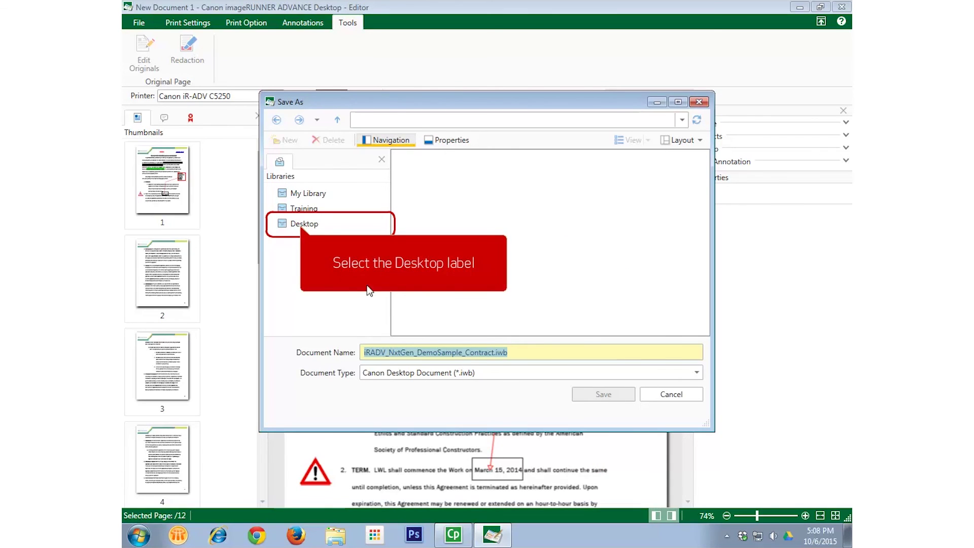
pyautogui.click(298, 224)
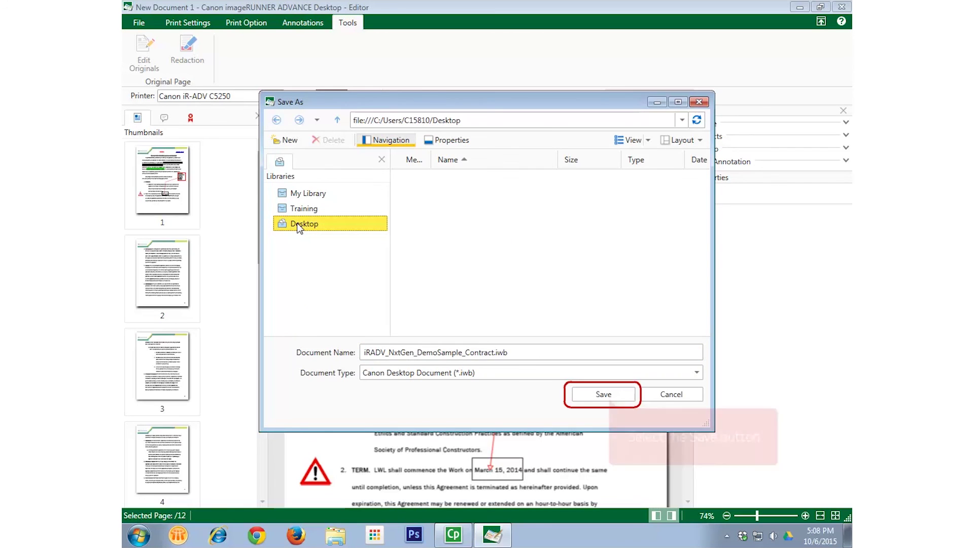
pyautogui.click(603, 395)
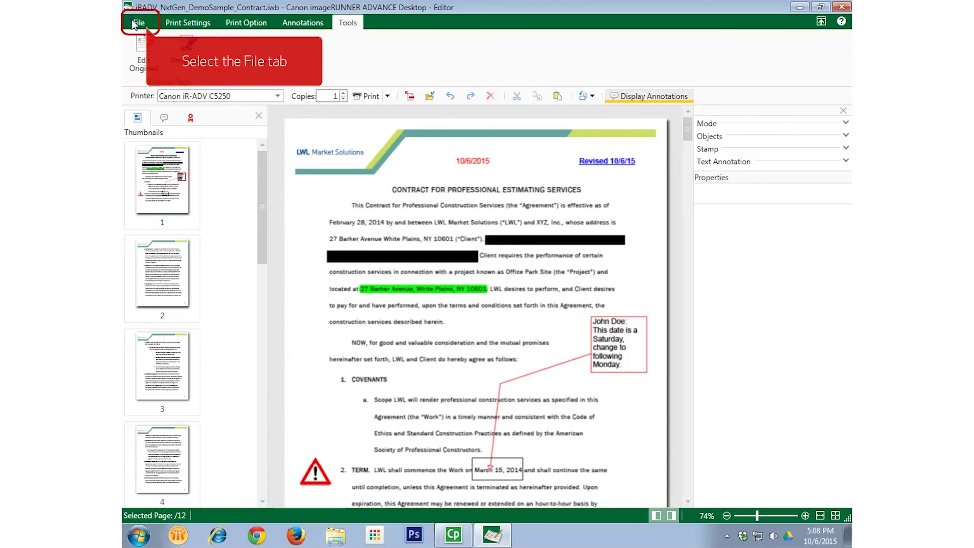
# Step: Export the contract as PDF to the Desktop as iRADV_NxtGen_DemoSample_Contract.pdf
pyautogui.click(135, 22)
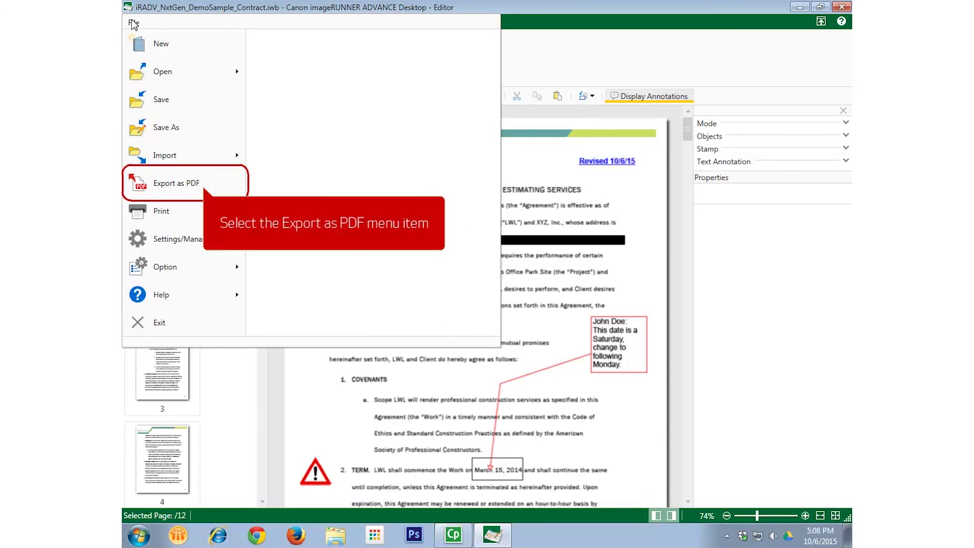
pyautogui.click(161, 184)
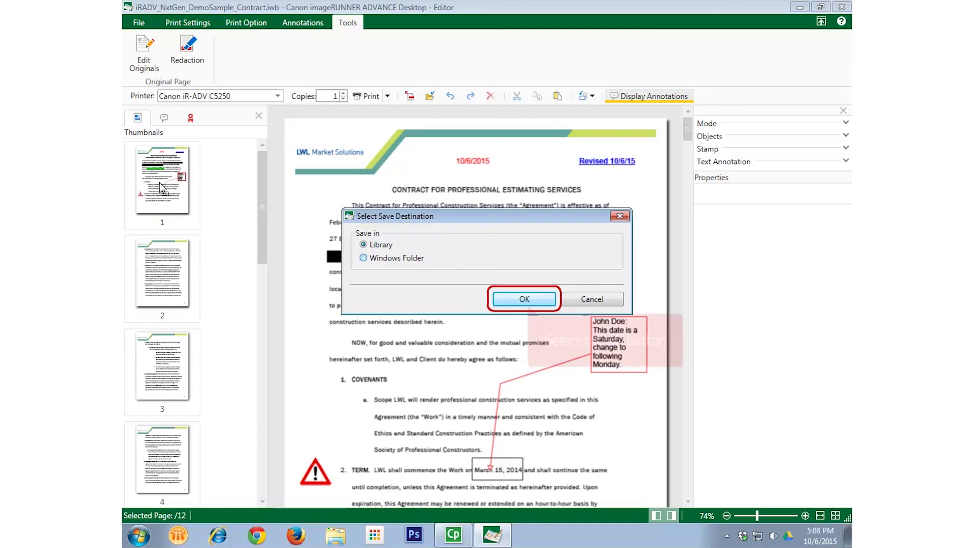
pyautogui.click(524, 298)
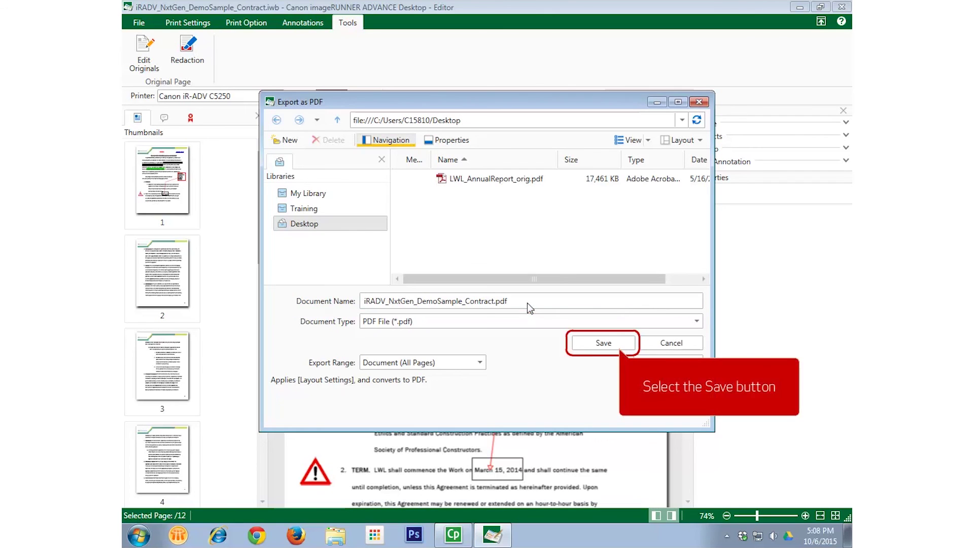
pyautogui.click(606, 343)
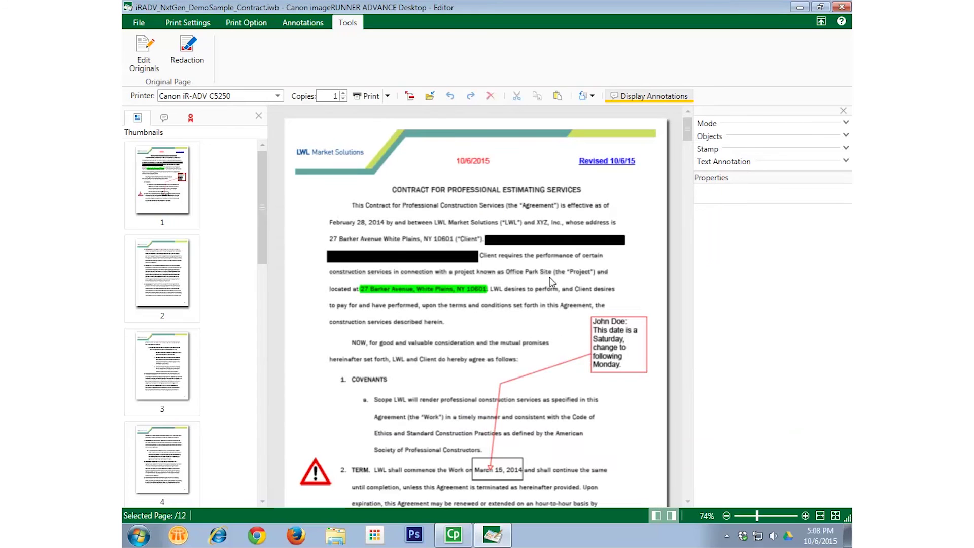